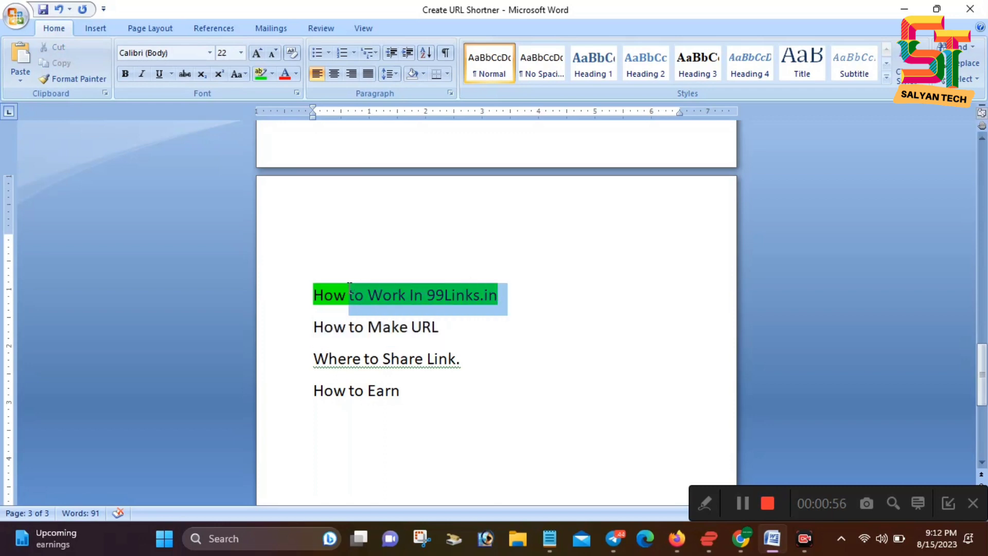
Step: Add 'Movie -' and 'Dodument' lines under the green 99Links.in heading
{"action": "left_click", "coordinate": [503, 292]}
{"action": "key", "text": "Return"}
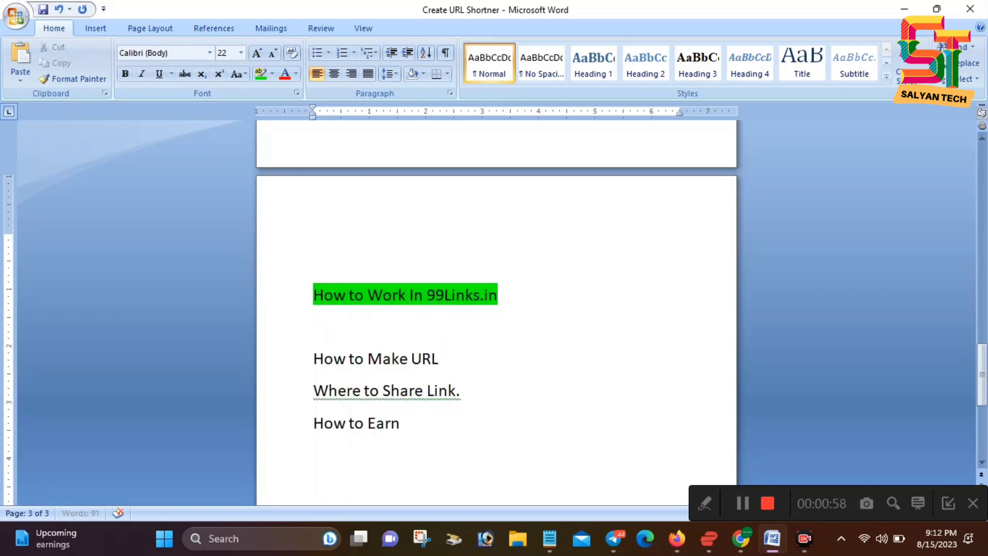
{"action": "type", "text": "Movie"}
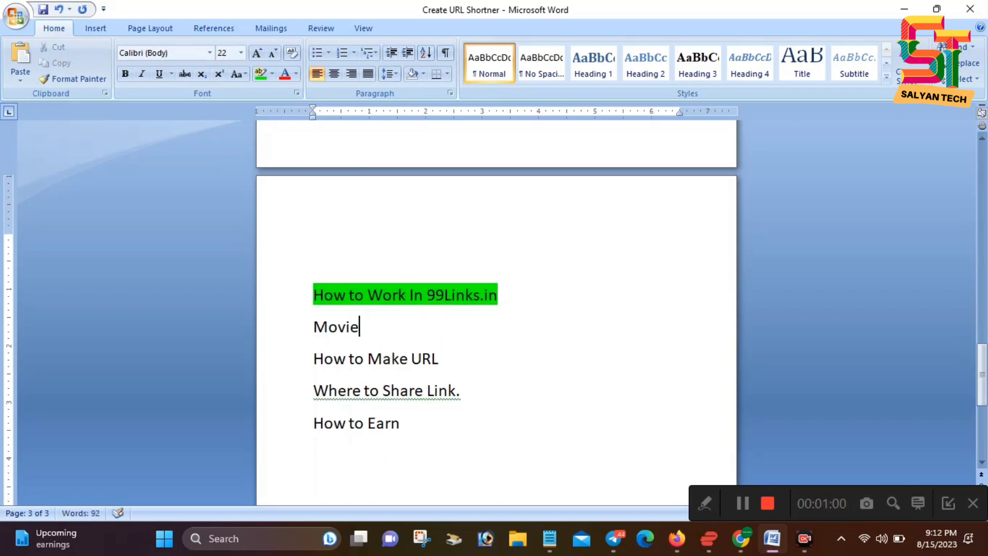
{"action": "type", "text": " -"}
{"action": "key", "text": "Return"}
{"action": "type", "text": "Do"}
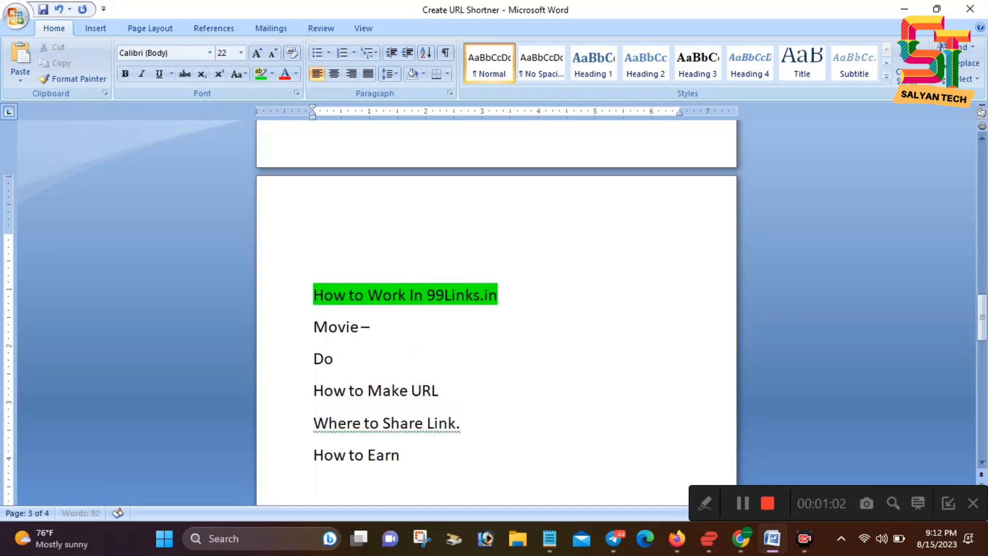
{"action": "type", "text": "dument"}
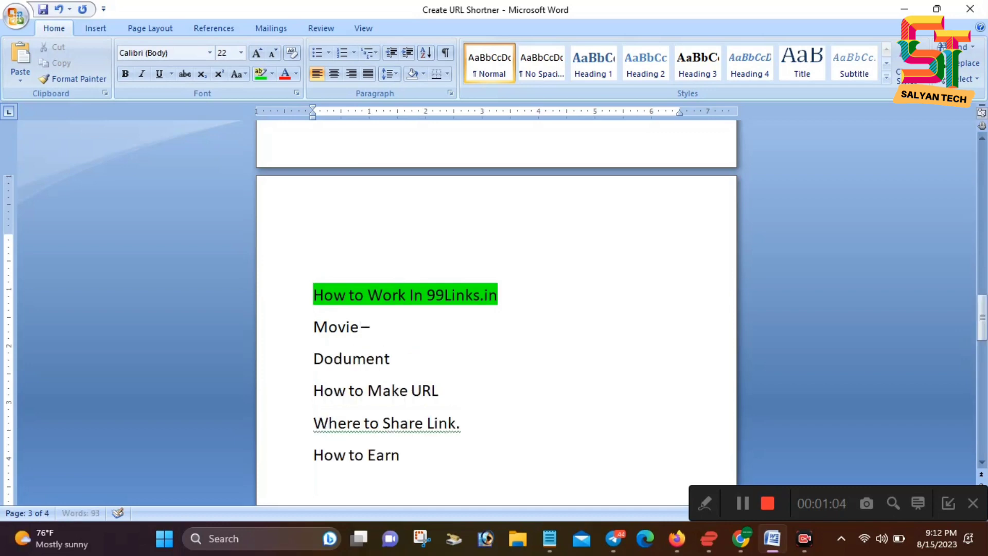
Step: Add 'Video', 'Audio' and 'Video-Privat' lines, then select all five category lines
{"action": "key", "text": "Return"}
{"action": "type", "text": "Video"}
{"action": "key", "text": "Return"}
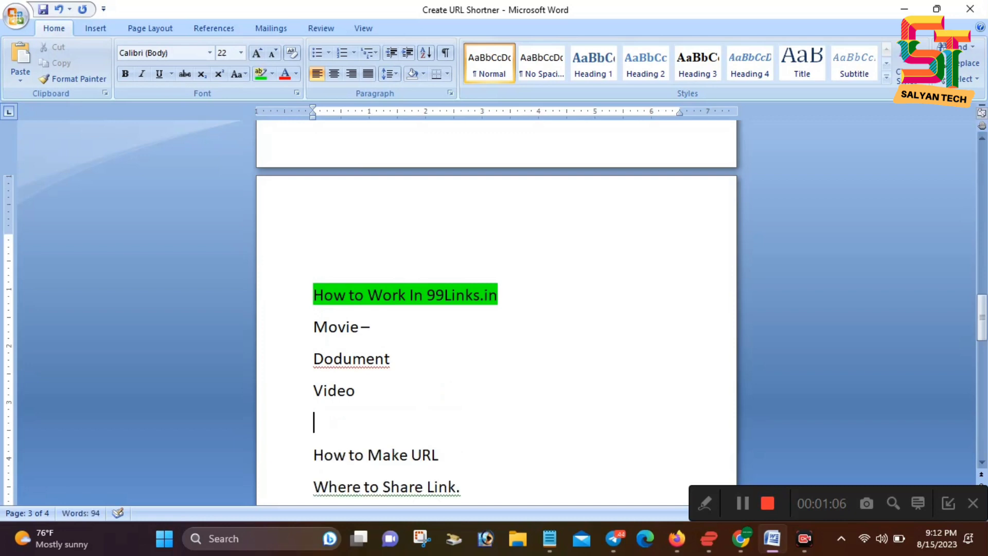
{"action": "type", "text": "Audio"}
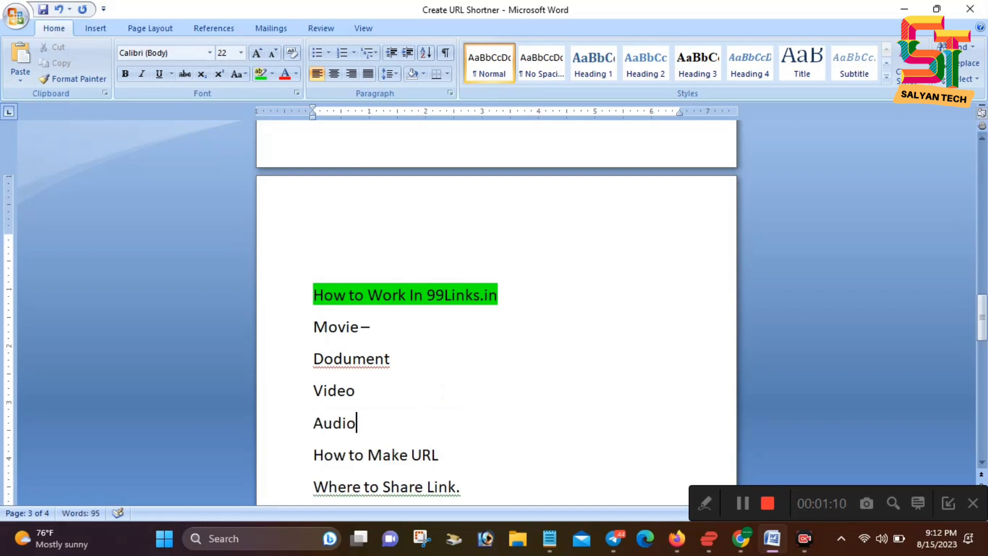
{"action": "key", "text": "Return"}
{"action": "type", "text": "Video-Pri"}
{"action": "key", "text": "Return"}
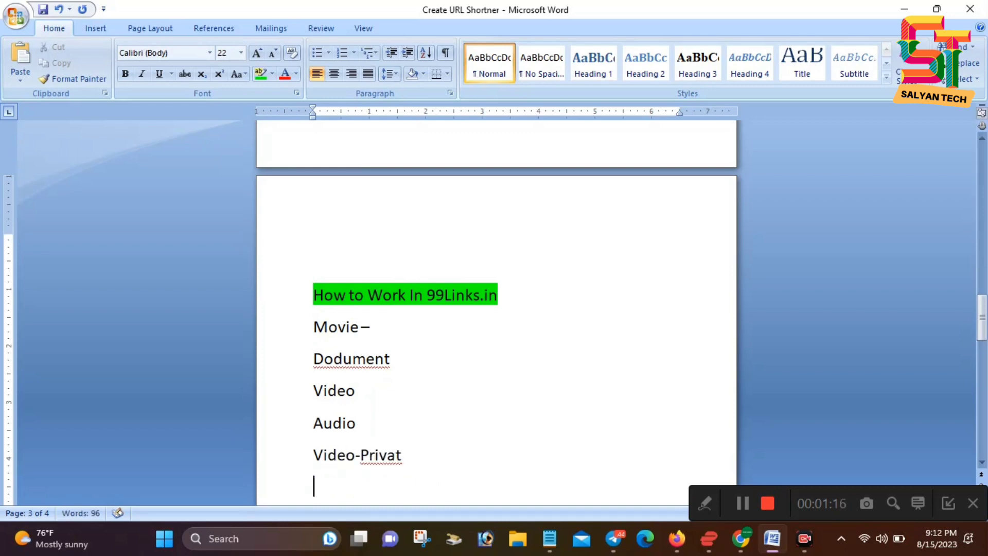
{"action": "scroll", "coordinate": [520, 305], "scroll_direction": "down", "scroll_amount": 1}
{"action": "left_click_drag", "start_coordinate": [432, 403], "coordinate": [312, 270]}
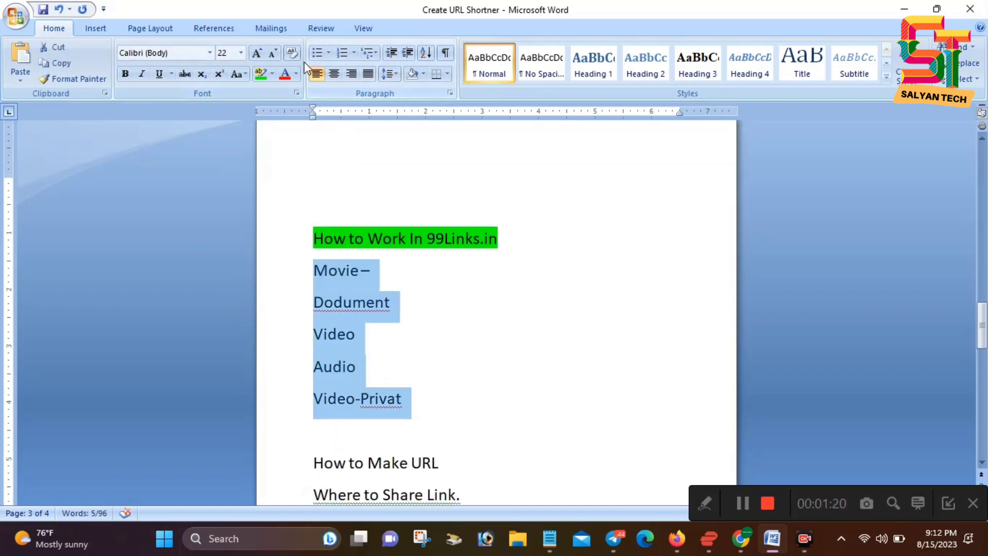
Step: Format the category lines as a bulleted list and add a dash after Dodument
{"action": "left_click", "coordinate": [317, 53]}
{"action": "left_click", "coordinate": [394, 351]}
{"action": "left_click_drag", "start_coordinate": [441, 371], "coordinate": [361, 271]}
{"action": "left_click", "coordinate": [380, 297]}
{"action": "left_click", "coordinate": [425, 301]}
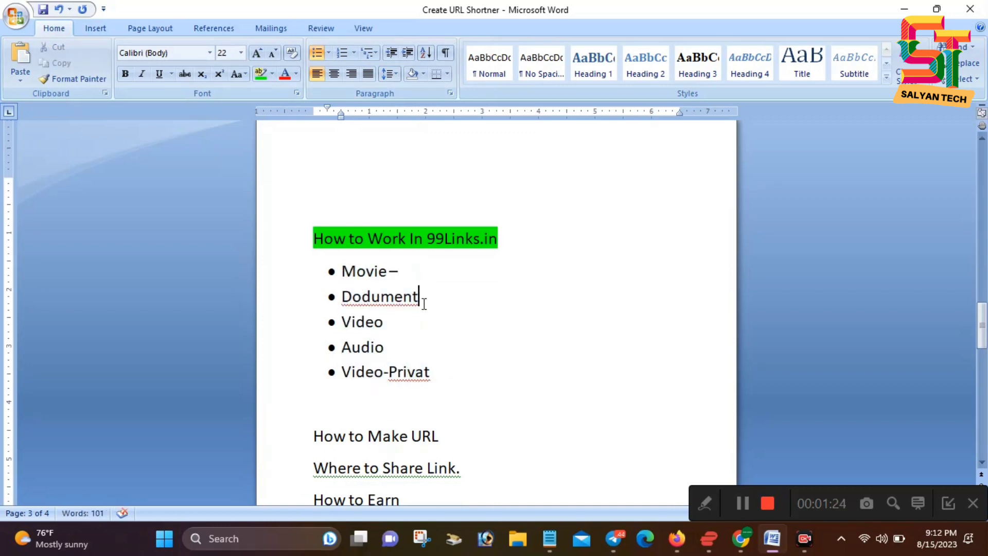
{"action": "type", "text": "-"}
{"action": "left_click_drag", "start_coordinate": [422, 298], "coordinate": [360, 298]}
{"action": "left_click", "coordinate": [444, 295]}
Step: Insert a new 'Software -' bullet below Movie –
{"action": "left_click", "coordinate": [417, 271]}
{"action": "key", "text": "Return"}
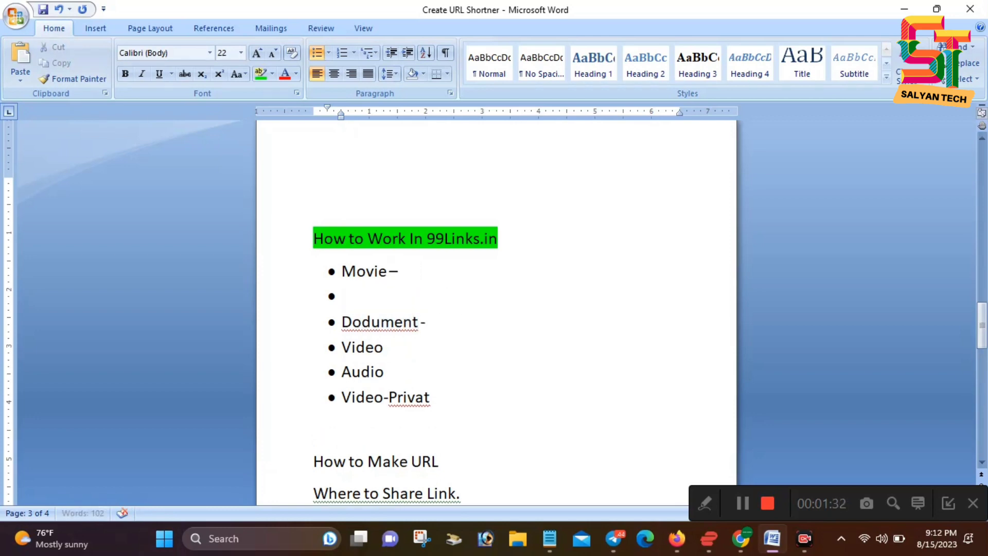
{"action": "type", "text": "Software -"}
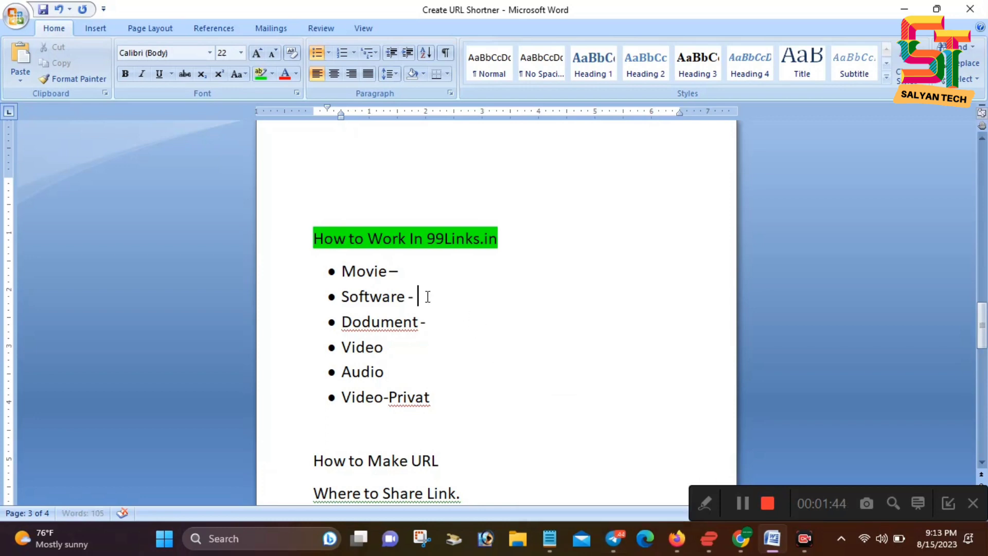
{"action": "left_click_drag", "start_coordinate": [433, 297], "coordinate": [341, 297]}
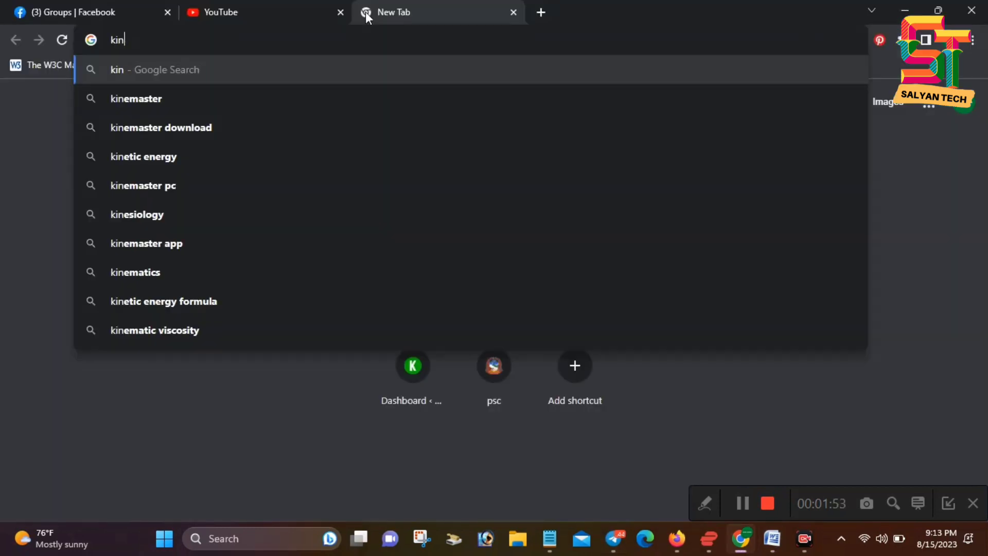
Step: Search Chrome for 'kinemaster pro app' and open the KineMaster Pro APK result
{"action": "key", "text": "BackSpace"}
{"action": "key", "text": "BackSpace"}
{"action": "key", "text": "BackSpace"}
{"action": "type", "text": "ki"}
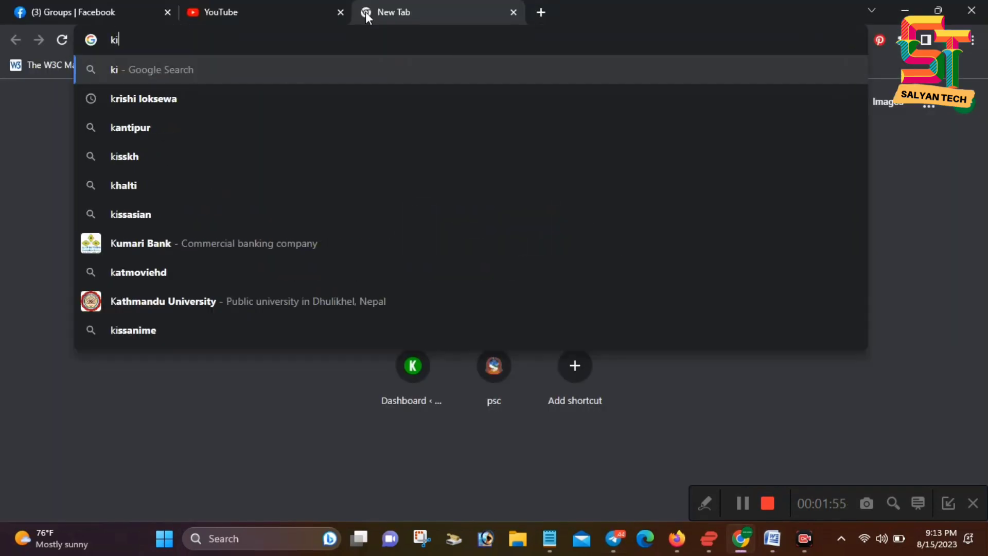
{"action": "type", "text": "nemast"}
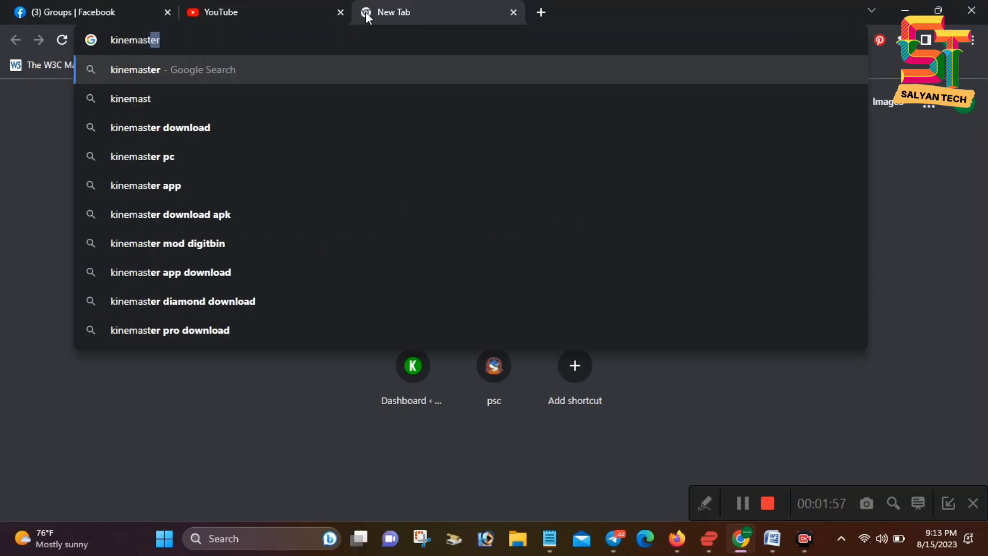
{"action": "type", "text": "er pro app"}
{"action": "key", "text": "Return"}
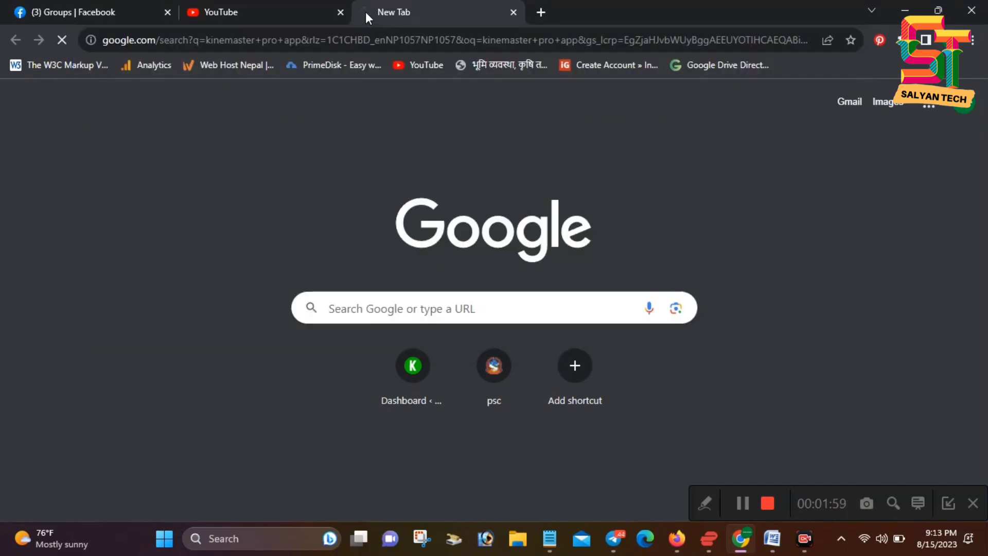
{"action": "left_click", "coordinate": [300, 262]}
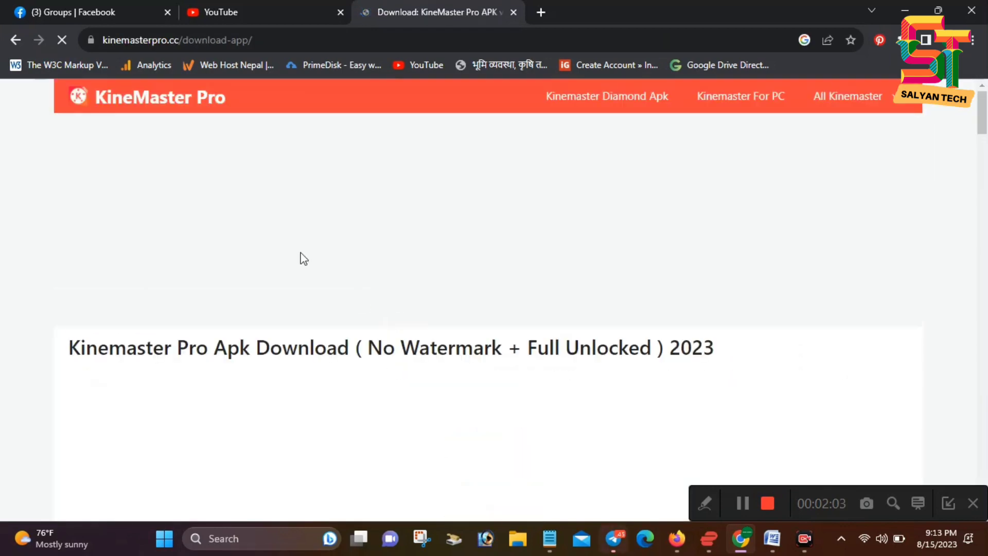
Step: Copy the download page address kinemasterpro.cc/download-app/ after dismissing chat popups
{"action": "left_click", "coordinate": [323, 39]}
{"action": "key", "text": "ctrl+a"}
{"action": "key", "text": "ctrl+c"}
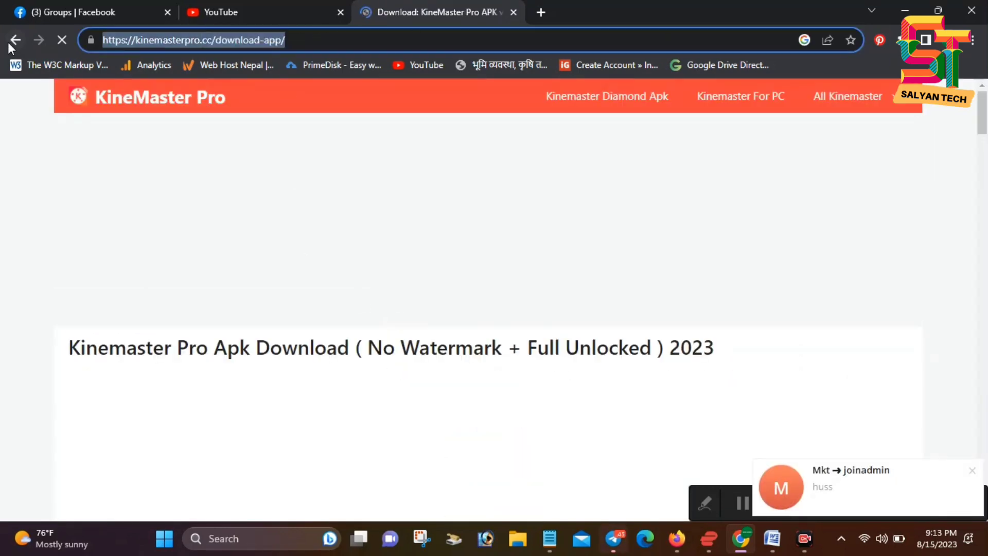
{"action": "scroll", "coordinate": [719, 452], "scroll_direction": "down", "scroll_amount": 3}
{"action": "scroll", "coordinate": [403, 399], "scroll_direction": "down", "scroll_amount": 14}
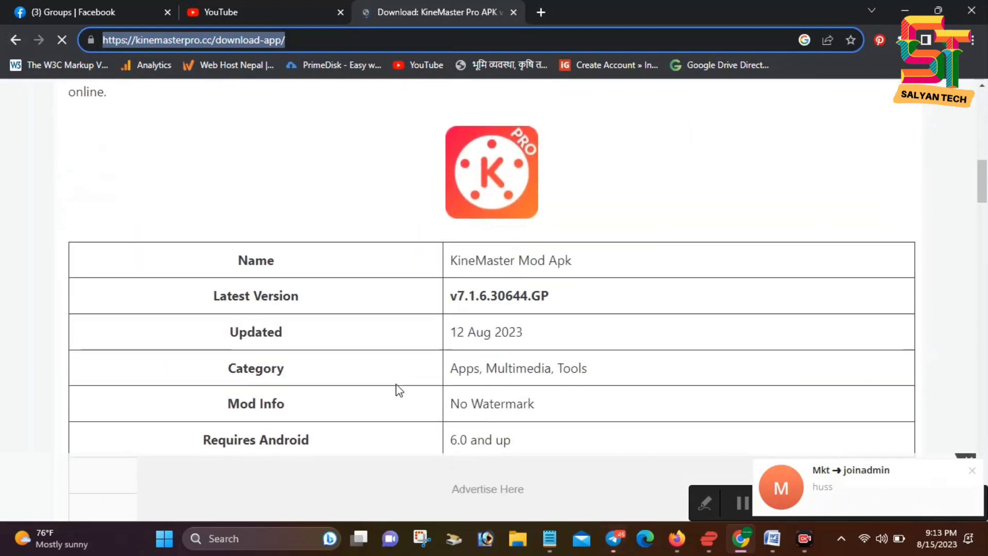
{"action": "scroll", "coordinate": [403, 379], "scroll_direction": "up", "scroll_amount": 9}
{"action": "scroll", "coordinate": [417, 355], "scroll_direction": "up", "scroll_amount": 5}
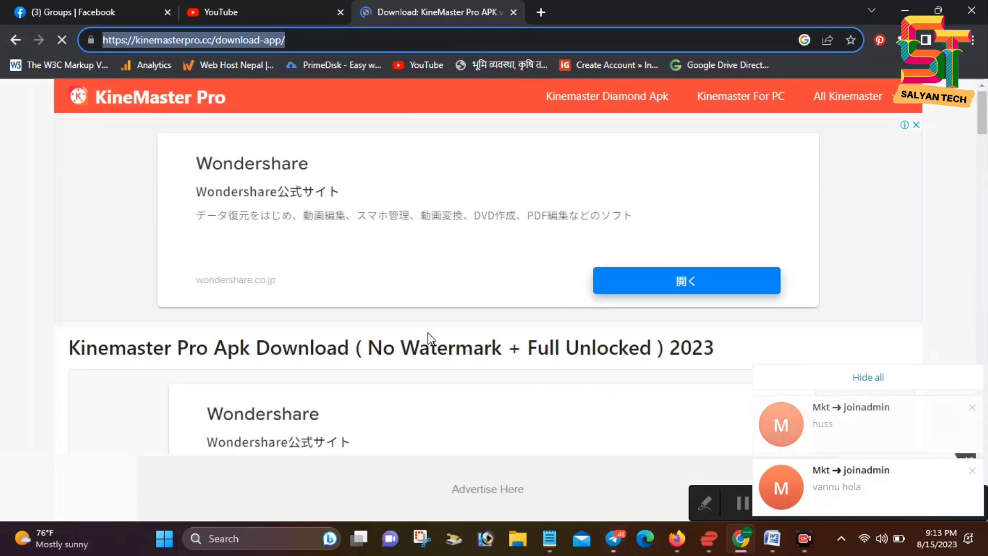
{"action": "left_click", "coordinate": [942, 383]}
{"action": "scroll", "coordinate": [476, 443], "scroll_direction": "down", "scroll_amount": 15}
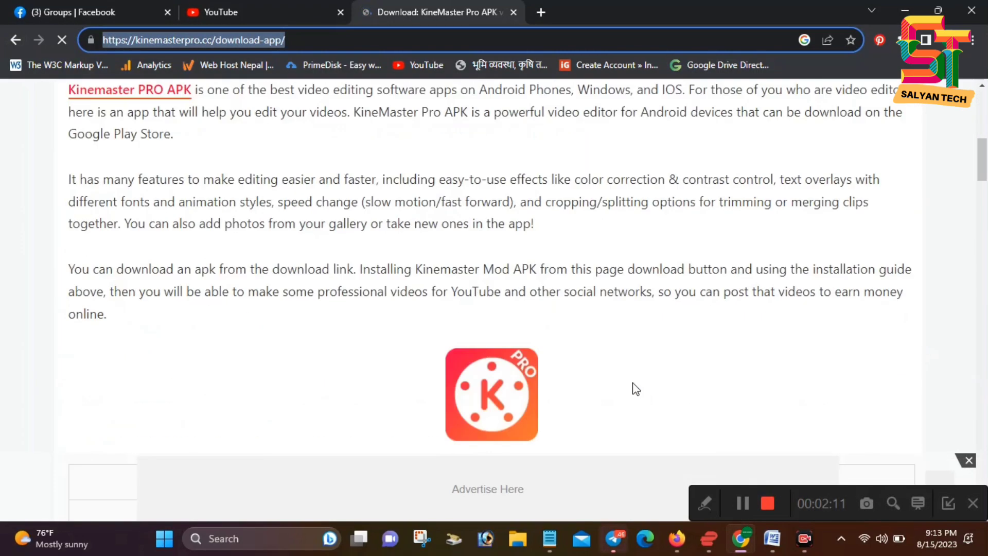
{"action": "scroll", "coordinate": [278, 214], "scroll_direction": "up", "scroll_amount": 4}
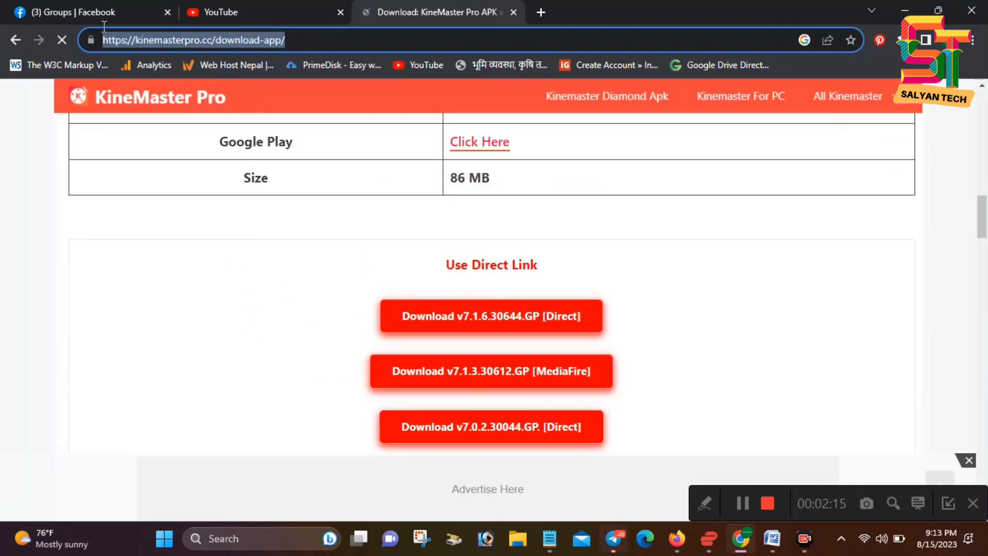
{"action": "left_click", "coordinate": [549, 538]}
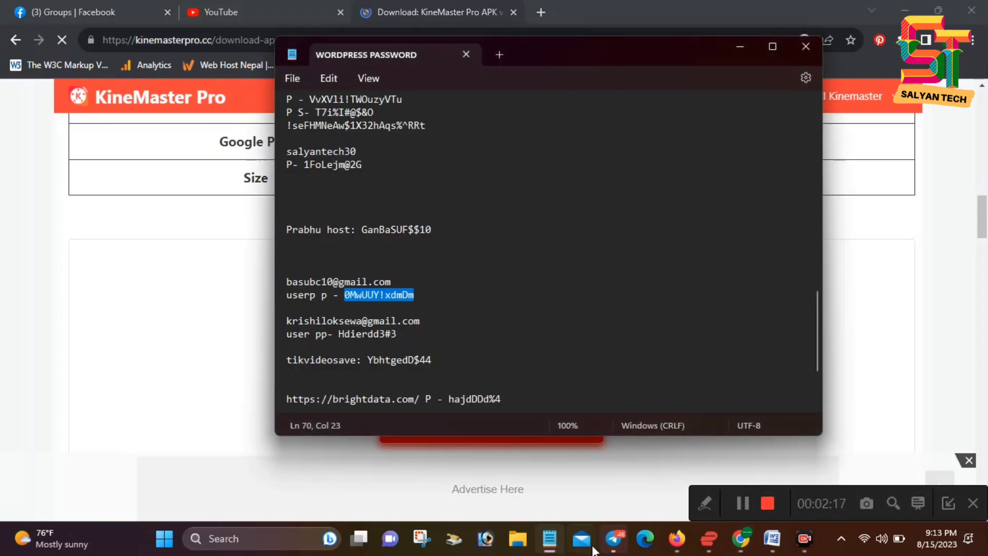
{"action": "left_click", "coordinate": [783, 543]}
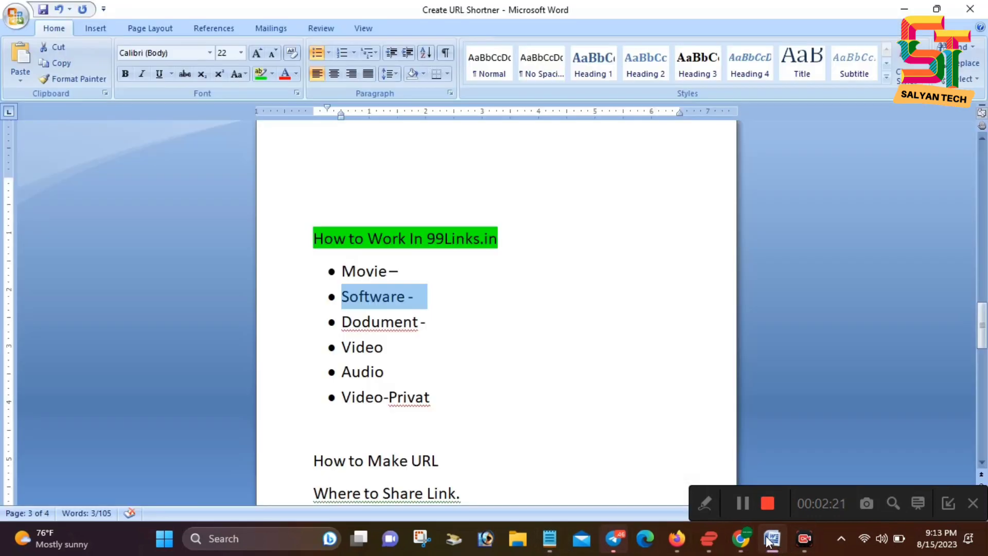
{"action": "left_click", "coordinate": [456, 301]}
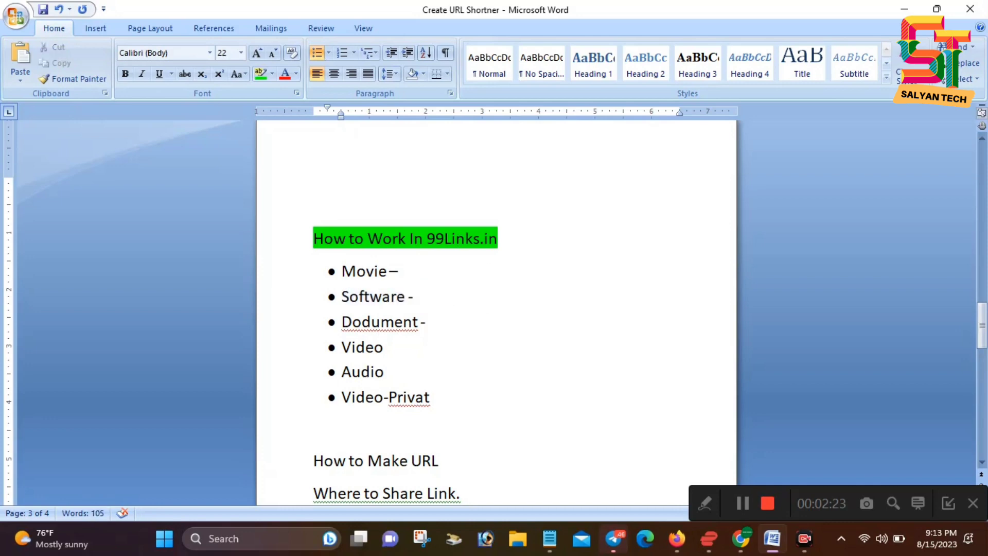
{"action": "key", "text": "ctrl+v"}
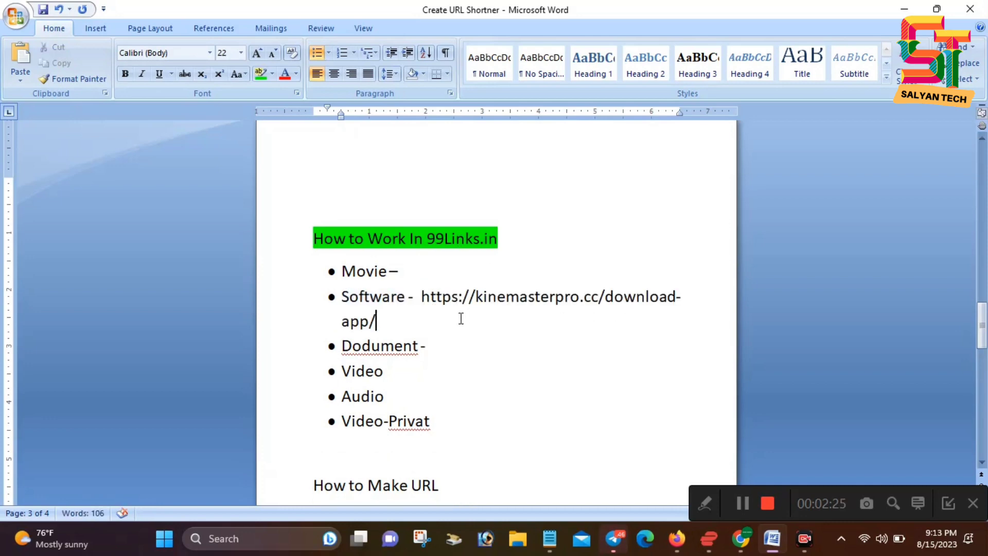
{"action": "left_click_drag", "start_coordinate": [375, 320], "coordinate": [421, 298]}
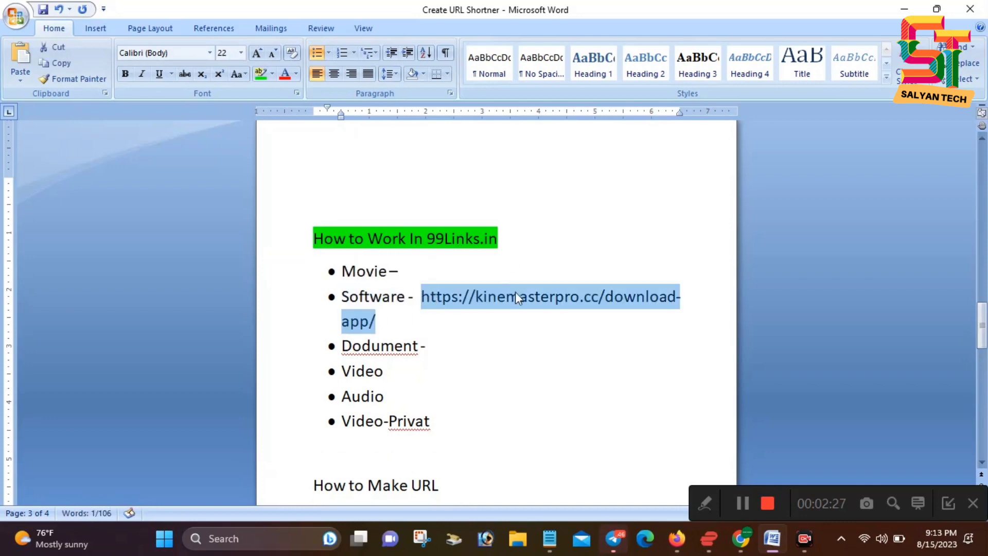
{"action": "left_click", "coordinate": [520, 238]}
{"action": "left_click", "coordinate": [443, 347]}
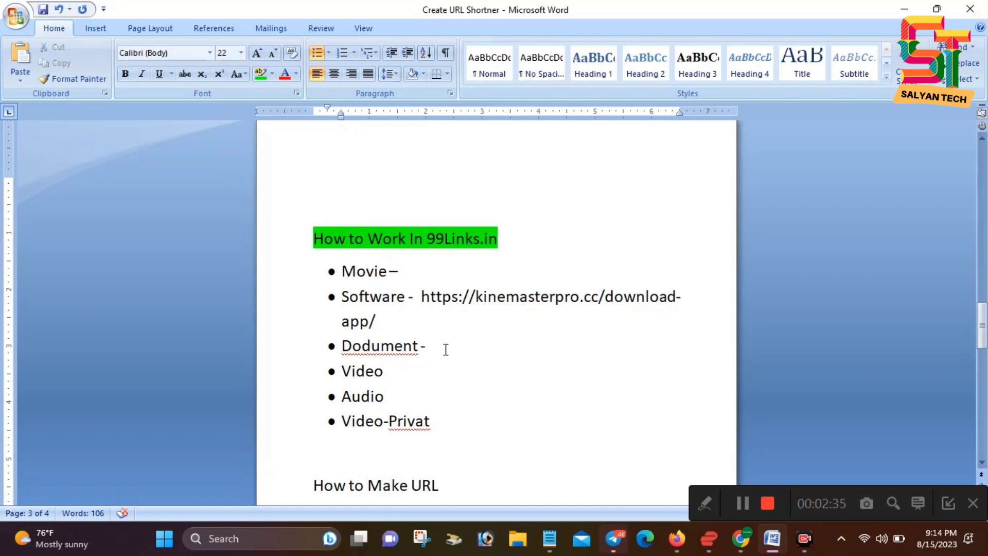
Step: Add dashes after Dodument, Audio and Video-Privat, then return to Chrome's KineMaster page
{"action": "type", "text": "-"}
{"action": "left_click", "coordinate": [404, 399]}
{"action": "type", "text": "-"}
{"action": "left_click", "coordinate": [441, 428]}
{"action": "type", "text": "-"}
{"action": "left_click_drag", "start_coordinate": [346, 421], "coordinate": [430, 421]}
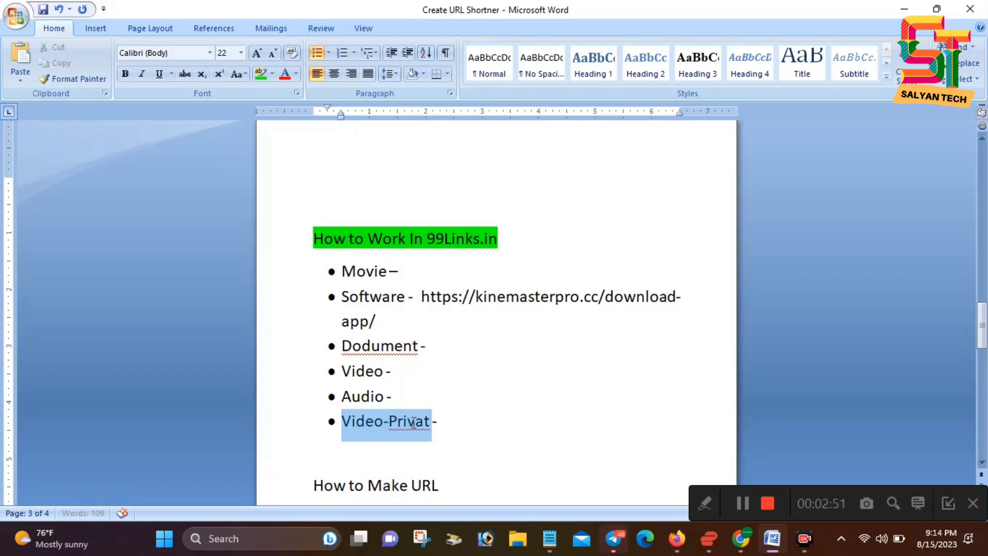
{"action": "left_click", "coordinate": [450, 419]}
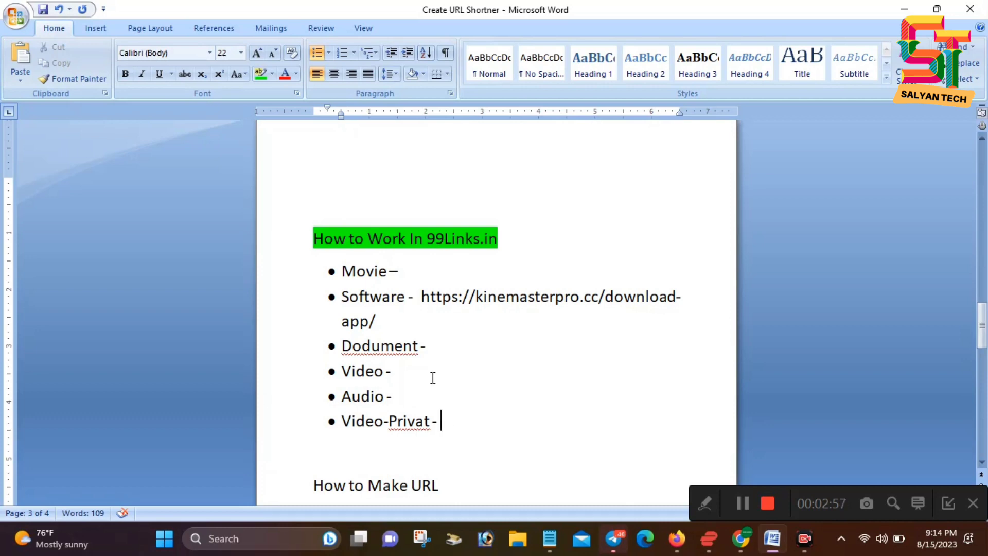
{"action": "left_click", "coordinate": [426, 274]}
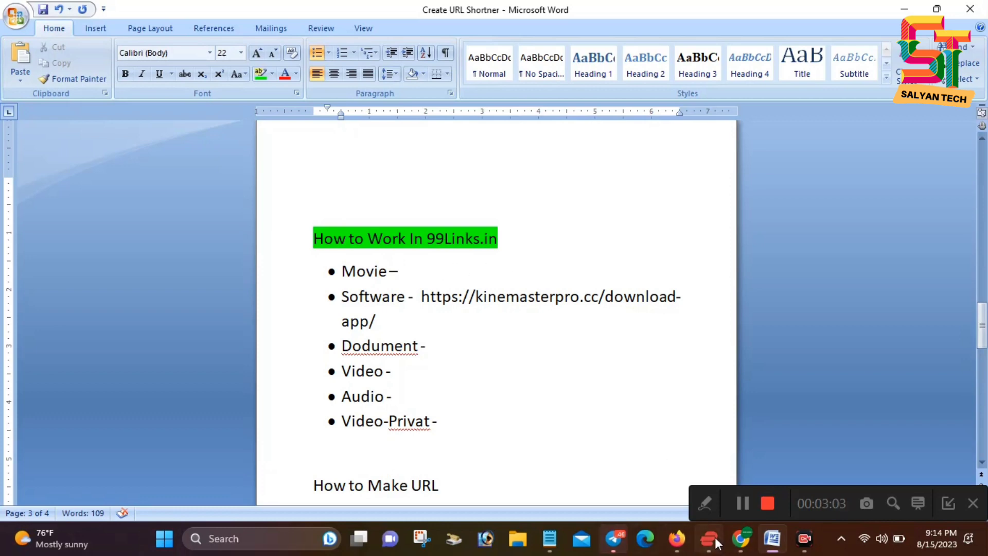
{"action": "left_click", "coordinate": [741, 547]}
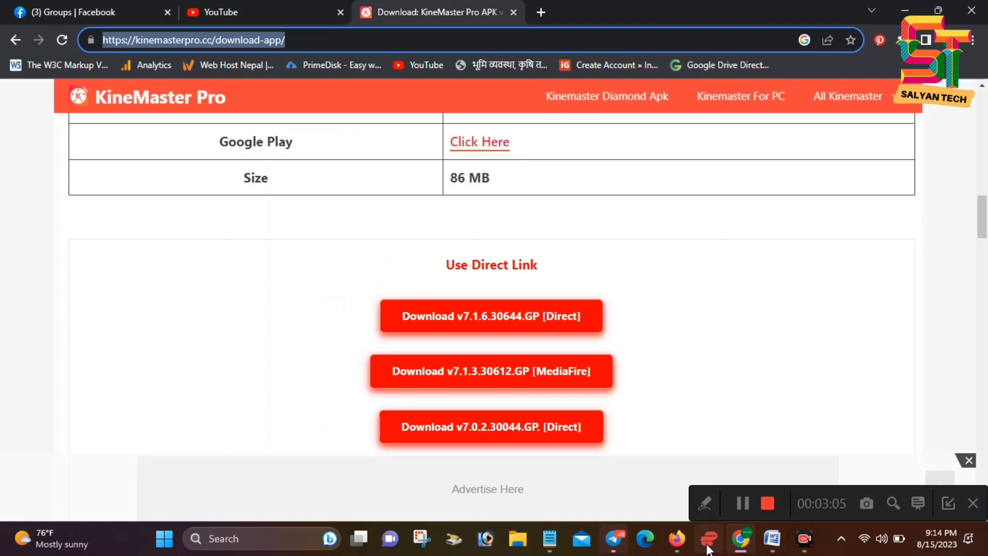
Step: In Firefox, open a new tab with telefilmy.com entered, then return to the 99links dashboard
{"action": "left_click", "coordinate": [676, 540]}
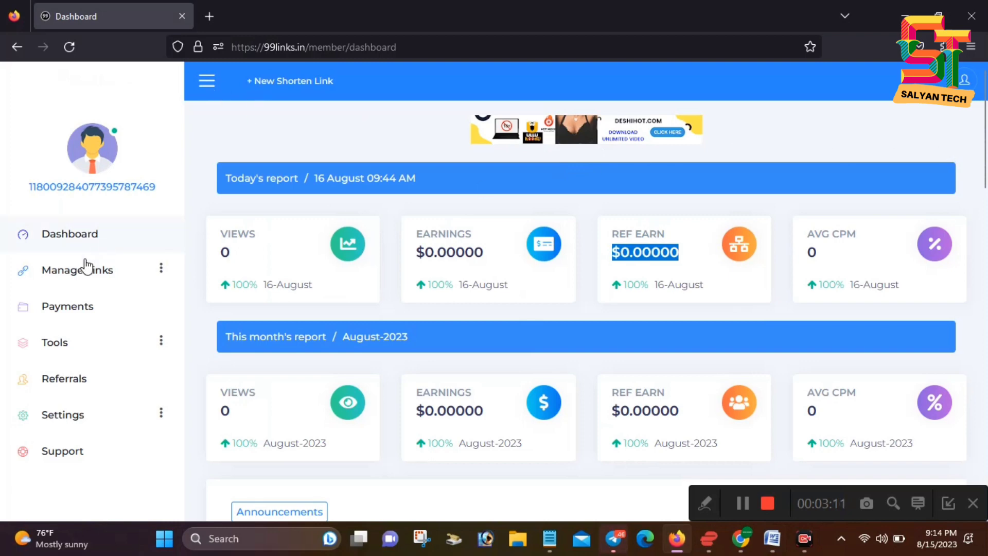
{"action": "left_click", "coordinate": [208, 16]}
{"action": "type", "text": "tele"}
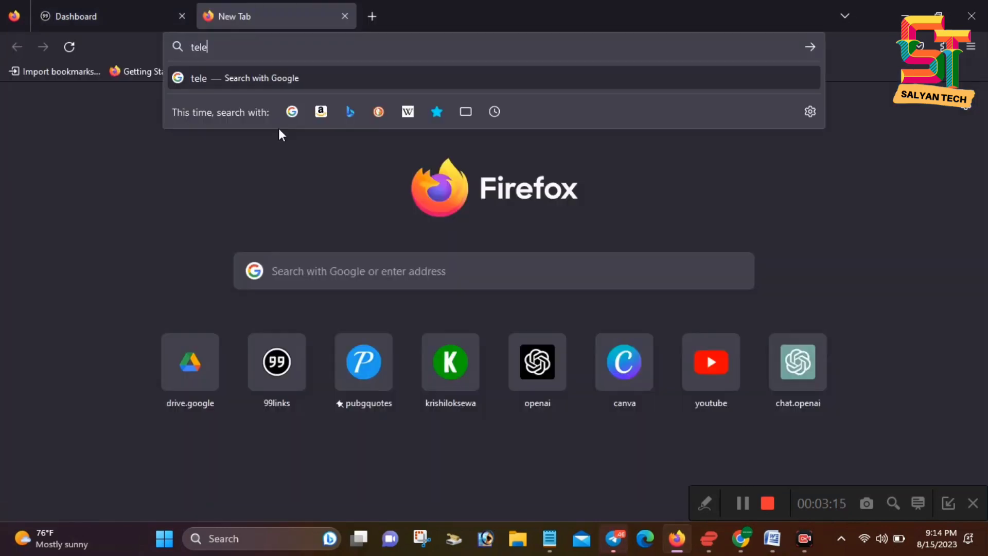
{"action": "type", "text": "filmy.com"}
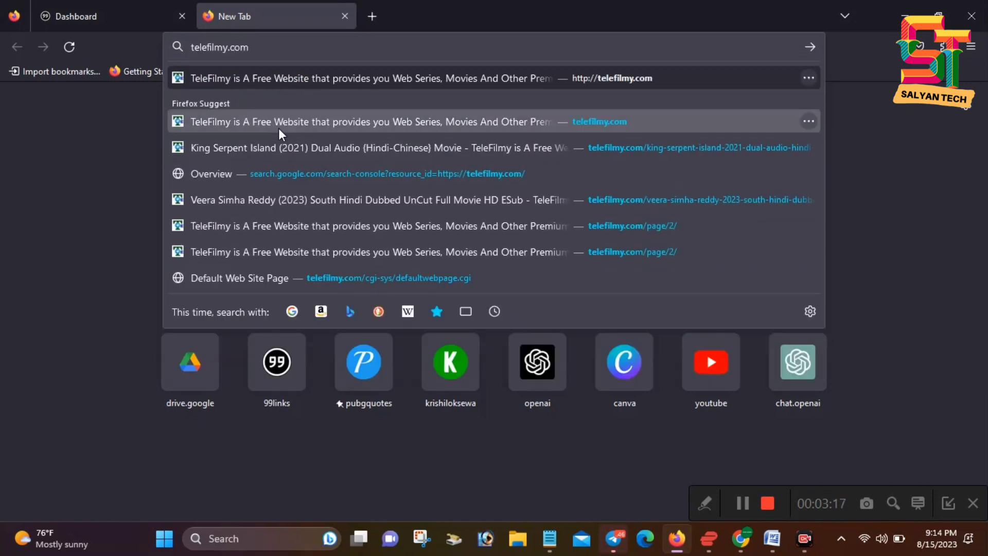
{"action": "left_click_drag", "start_coordinate": [277, 48], "coordinate": [188, 50]}
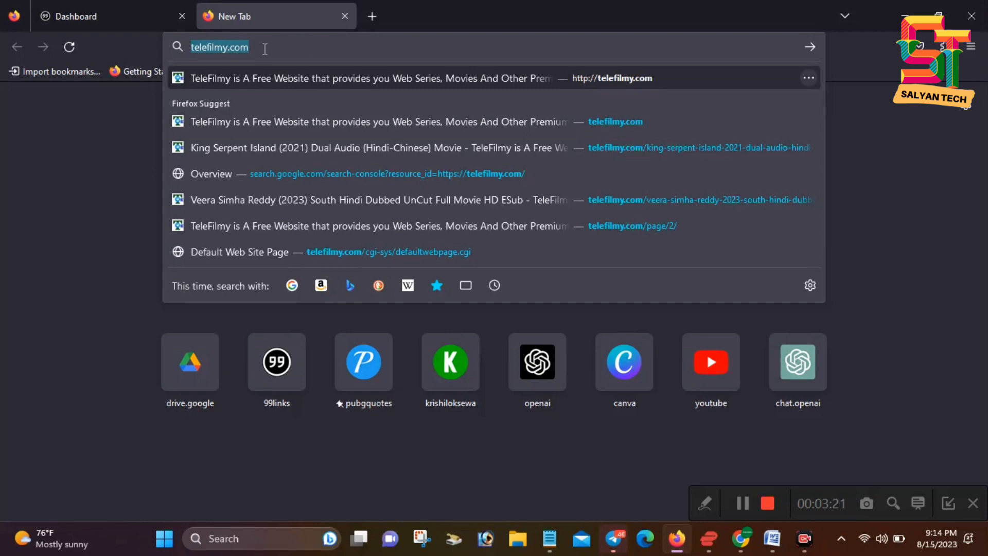
{"action": "left_click", "coordinate": [280, 51]}
{"action": "left_click_drag", "start_coordinate": [272, 50], "coordinate": [191, 40]}
{"action": "left_click", "coordinate": [239, 51]}
{"action": "left_click_drag", "start_coordinate": [267, 51], "coordinate": [195, 49]}
{"action": "left_click", "coordinate": [93, 6]}
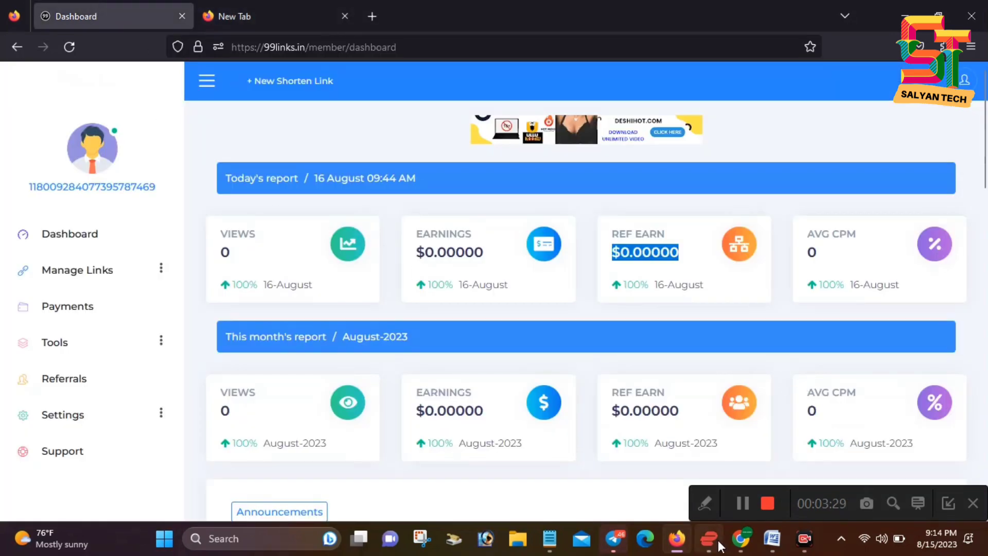
Step: Copy the KineMaster download link from Word and open 99links' new short-link form
{"action": "left_click", "coordinate": [772, 538]}
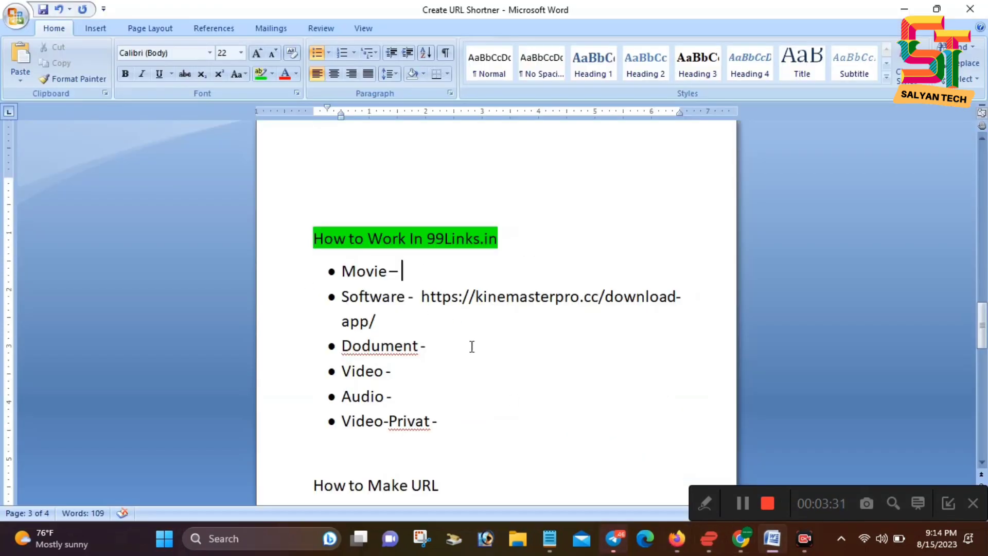
{"action": "scroll", "coordinate": [481, 346], "scroll_direction": "down", "scroll_amount": 1}
{"action": "left_click_drag", "start_coordinate": [422, 267], "coordinate": [670, 267]}
{"action": "left_click", "coordinate": [445, 275]}
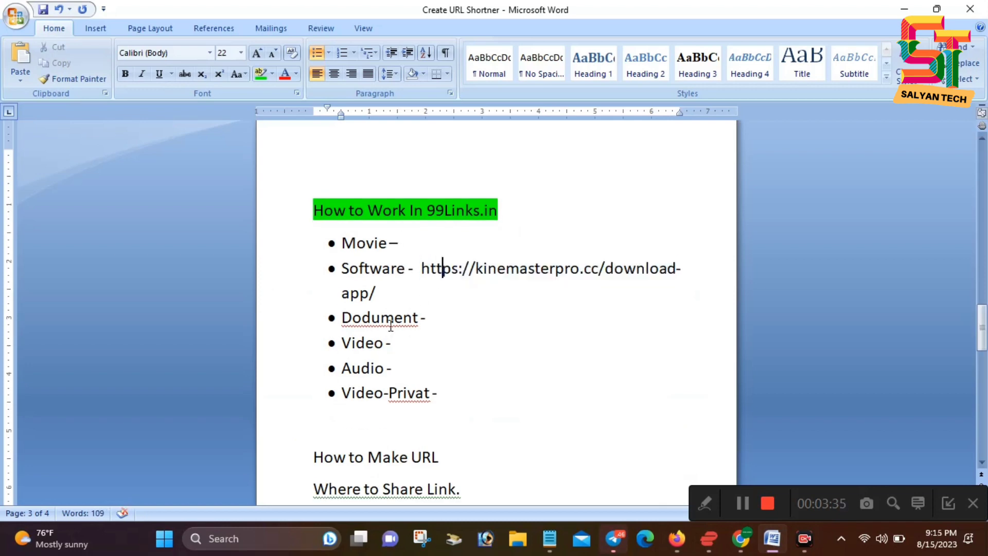
{"action": "scroll", "coordinate": [485, 441], "scroll_direction": "down", "scroll_amount": 1}
{"action": "left_click", "coordinate": [470, 431]}
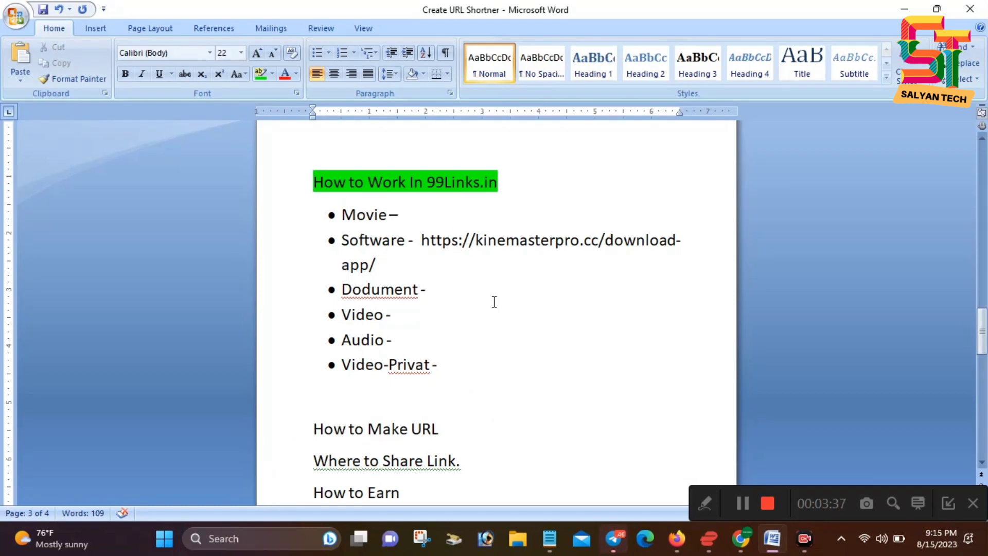
{"action": "left_click_drag", "start_coordinate": [422, 240], "coordinate": [433, 265]}
{"action": "key", "text": "ctrl+c"}
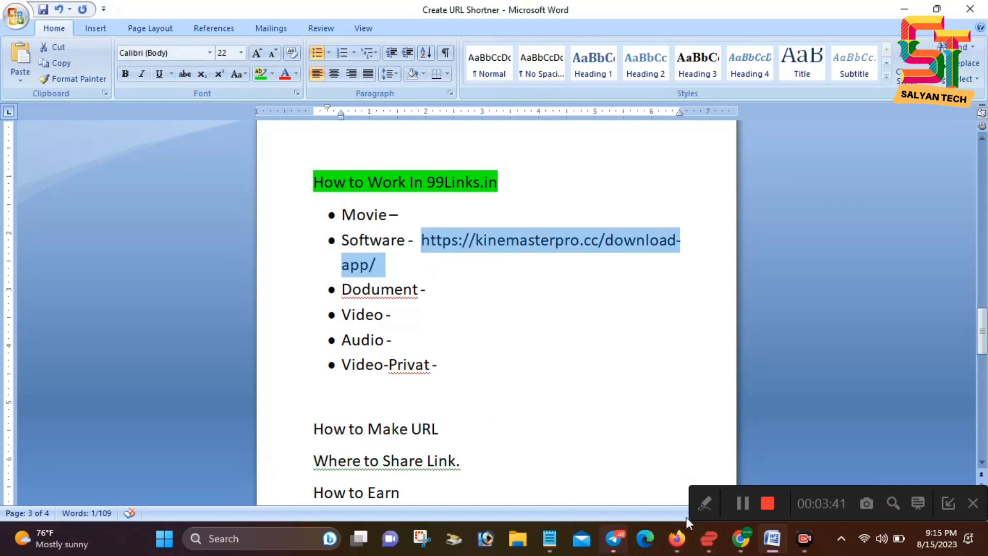
{"action": "left_click", "coordinate": [677, 538]}
{"action": "left_click", "coordinate": [303, 82]}
{"action": "left_click", "coordinate": [302, 146]}
{"action": "key", "text": "ctrl+v"}
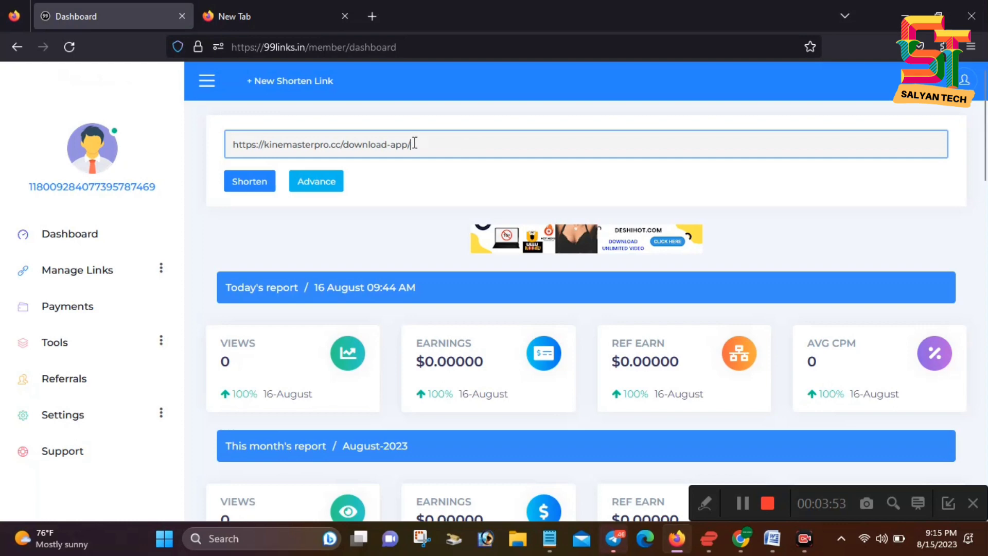
{"action": "key", "text": "ctrl+a"}
{"action": "left_click_drag", "start_coordinate": [460, 141], "coordinate": [273, 183]}
{"action": "left_click", "coordinate": [257, 185]}
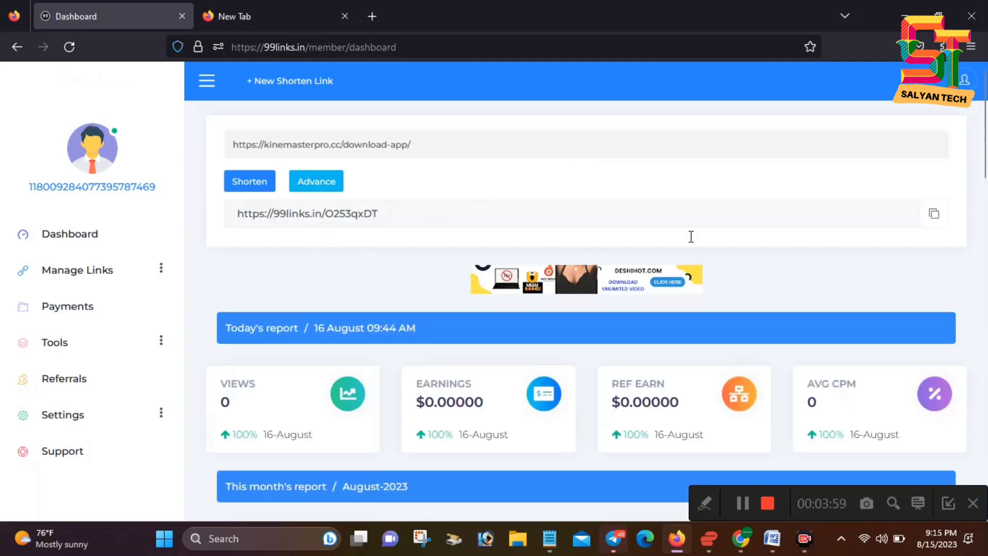
{"action": "left_click", "coordinate": [934, 213]}
{"action": "double_click", "coordinate": [260, 213]}
{"action": "left_click_drag", "start_coordinate": [386, 214], "coordinate": [249, 210]}
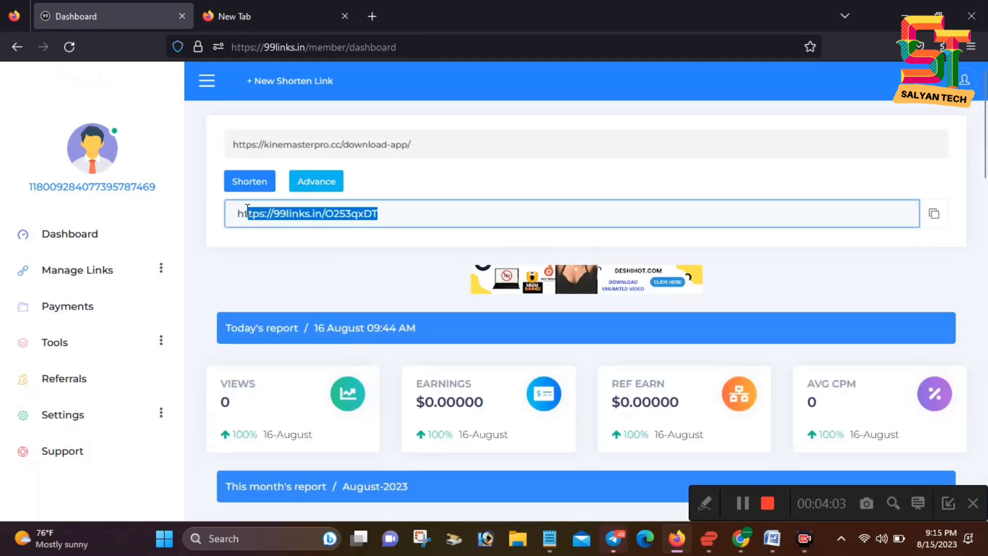
{"action": "left_click", "coordinate": [772, 538]}
{"action": "left_click", "coordinate": [476, 262]}
{"action": "key", "text": "Return"}
{"action": "type", "text": "User-"}
{"action": "key", "text": "ctrl+v"}
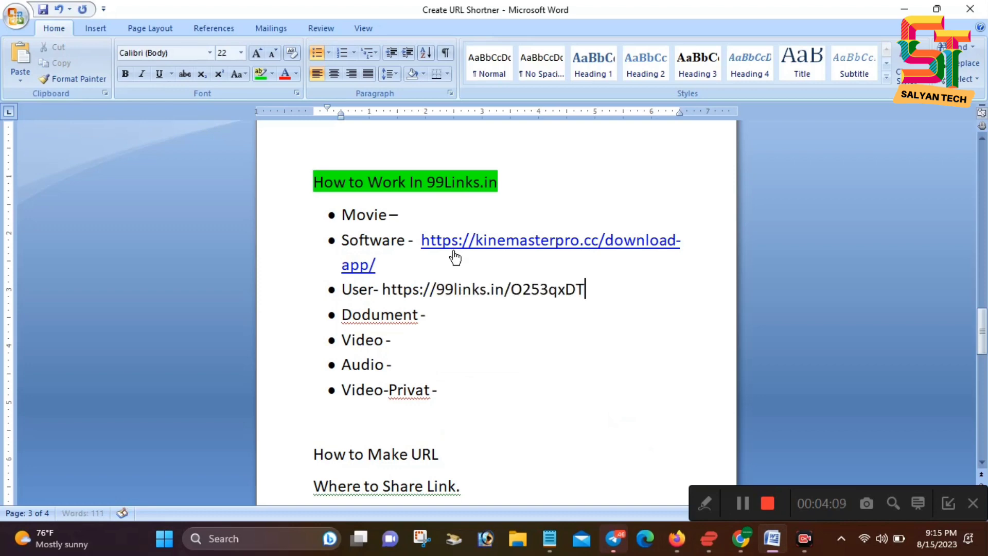
{"action": "left_click_drag", "start_coordinate": [586, 289], "coordinate": [382, 289]}
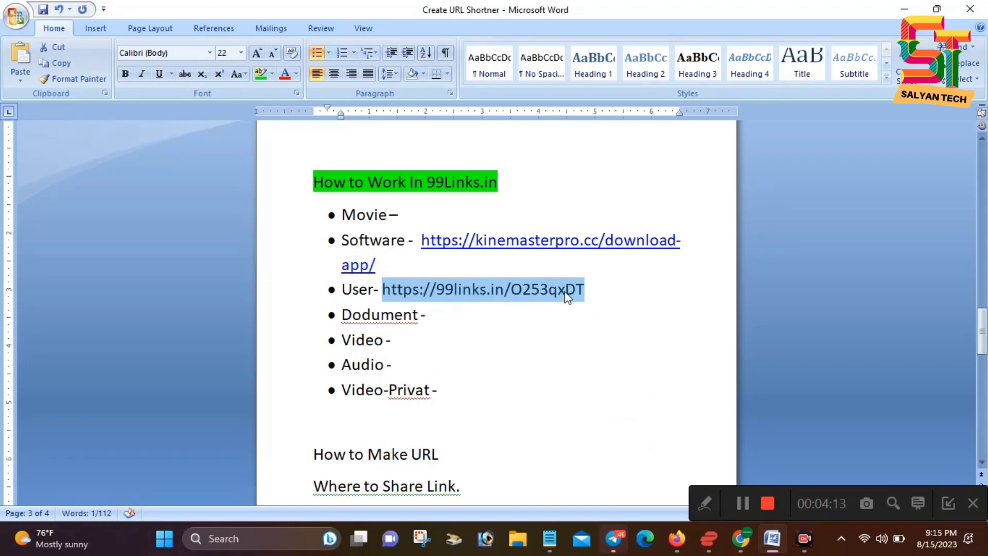
{"action": "left_click", "coordinate": [547, 289]}
{"action": "left_click_drag", "start_coordinate": [585, 289], "coordinate": [570, 303]}
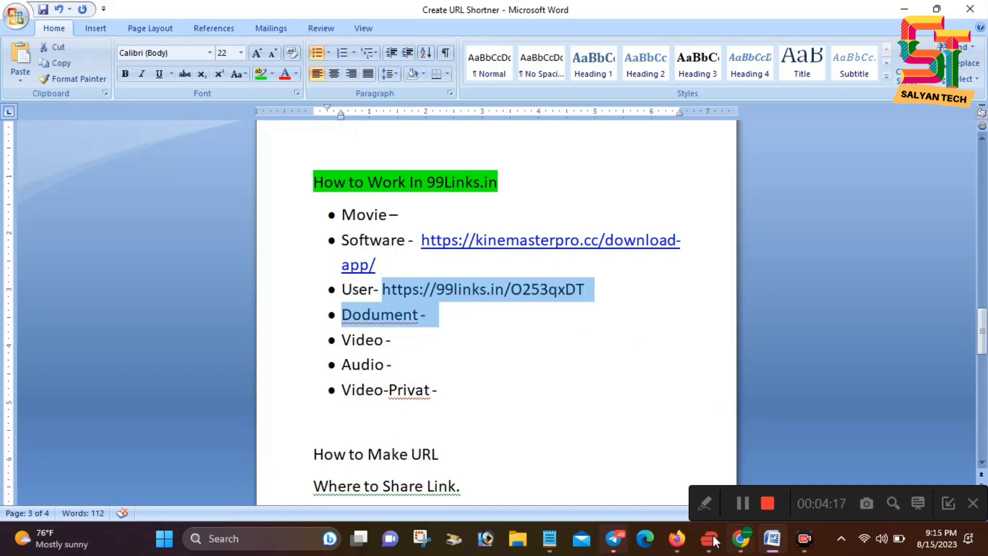
{"action": "left_click", "coordinate": [739, 538]}
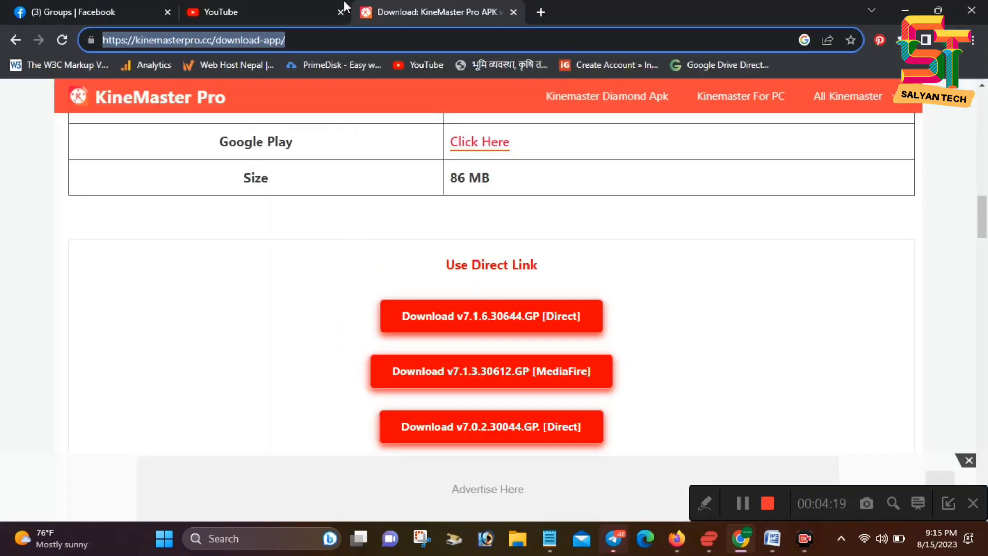
{"action": "left_click", "coordinate": [267, 9]}
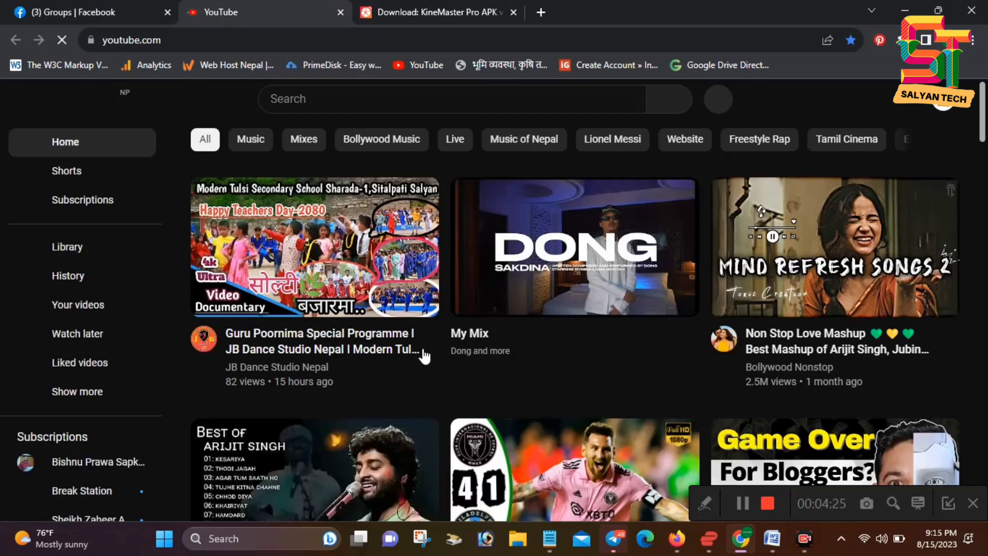
{"action": "left_click", "coordinate": [434, 336]}
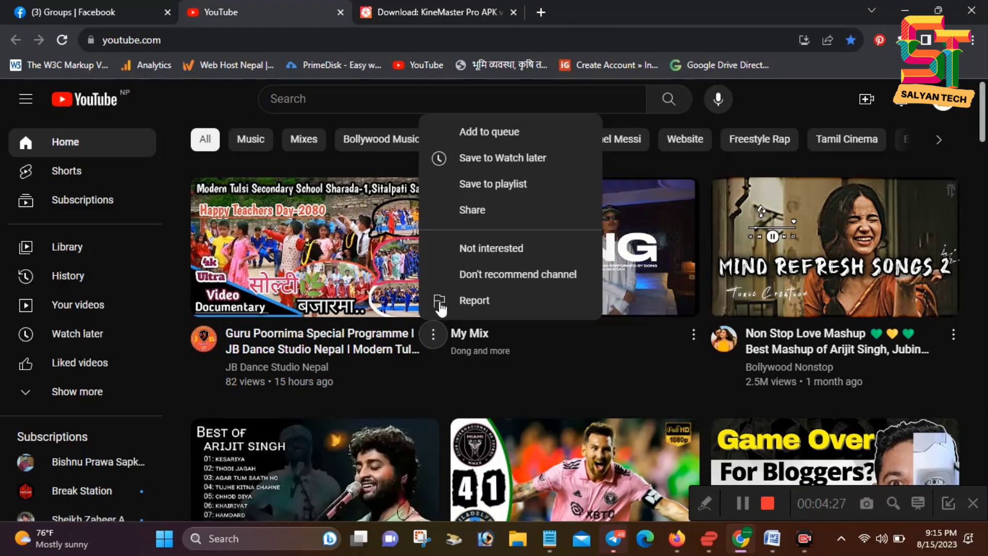
{"action": "left_click", "coordinate": [473, 211]}
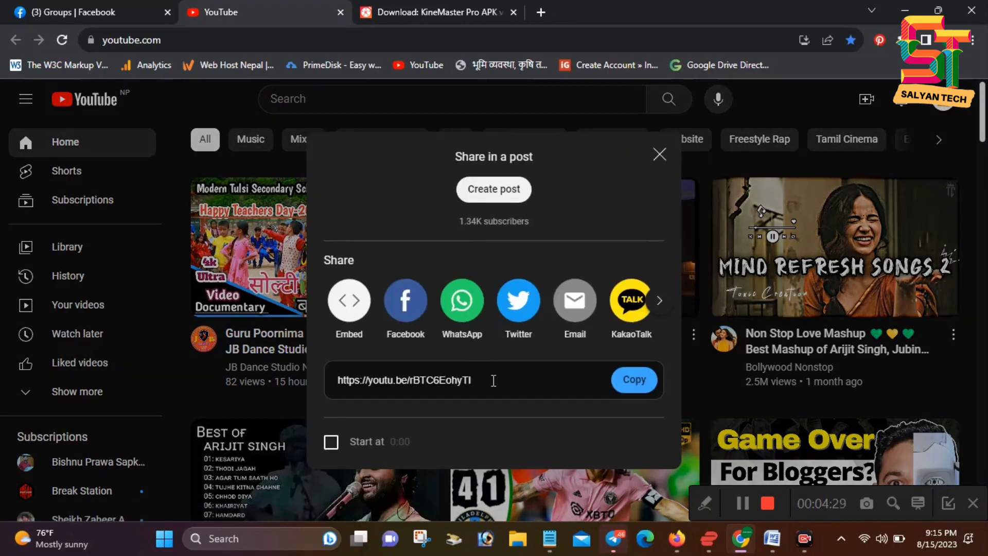
{"action": "left_click", "coordinate": [627, 382]}
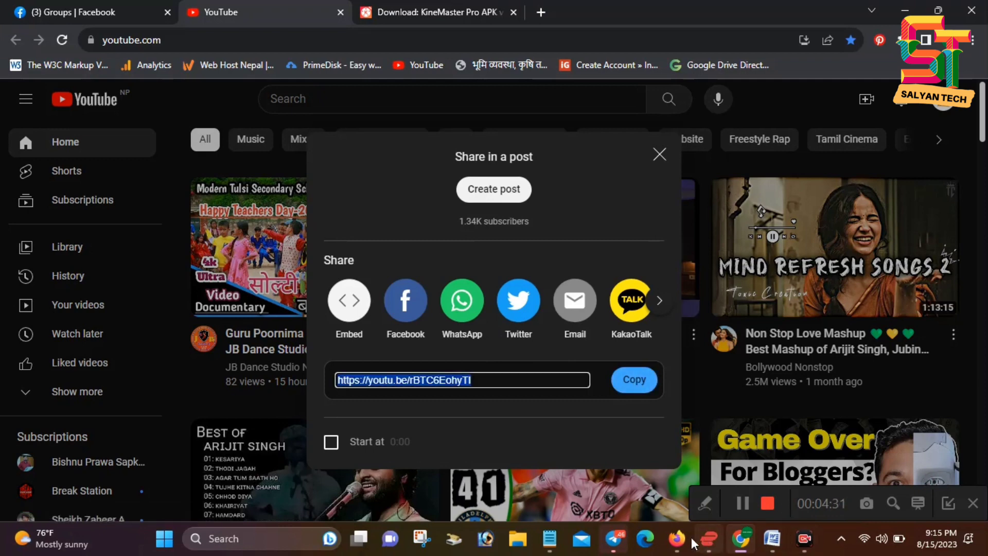
{"action": "left_click", "coordinate": [688, 540]}
{"action": "triple_click", "coordinate": [273, 139]}
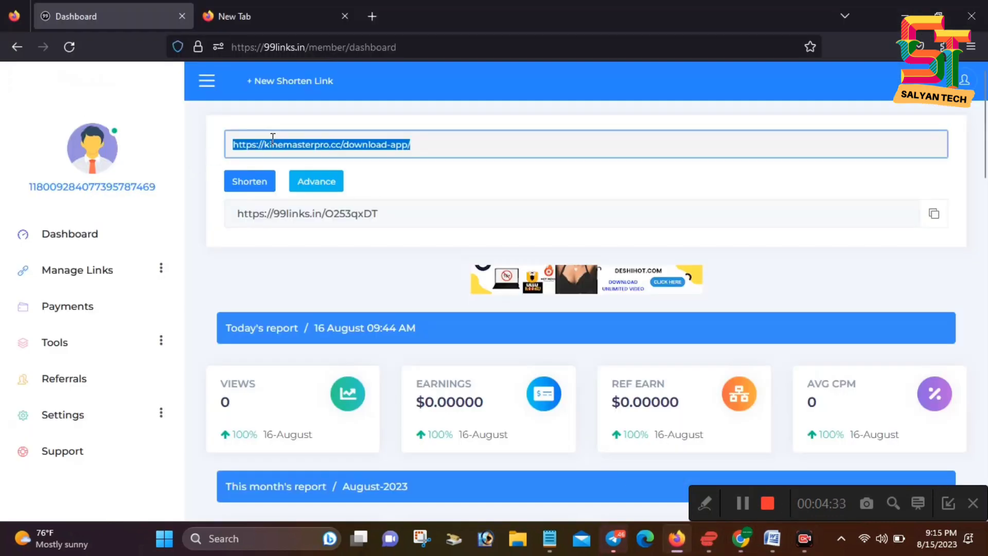
{"action": "key", "text": "ctrl+v"}
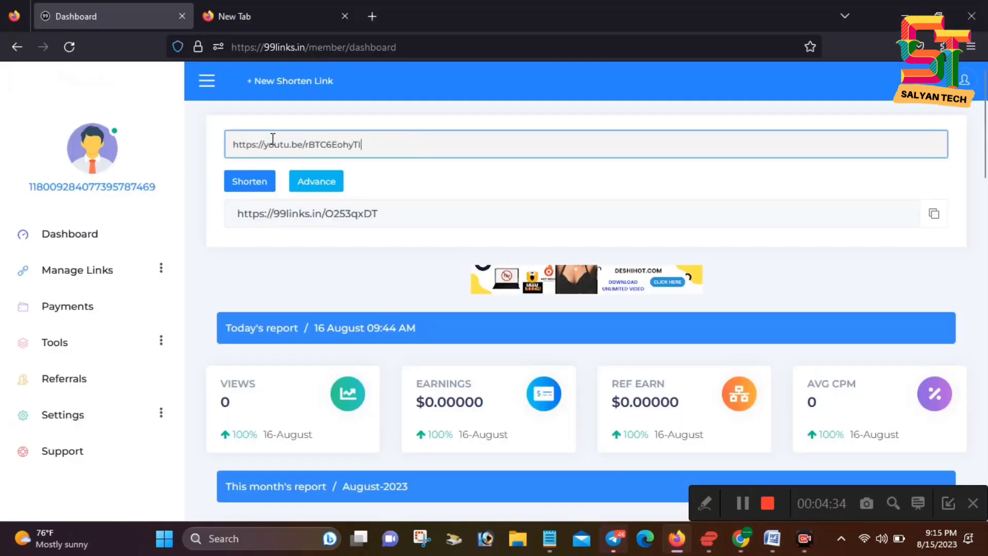
{"action": "left_click", "coordinate": [258, 183]}
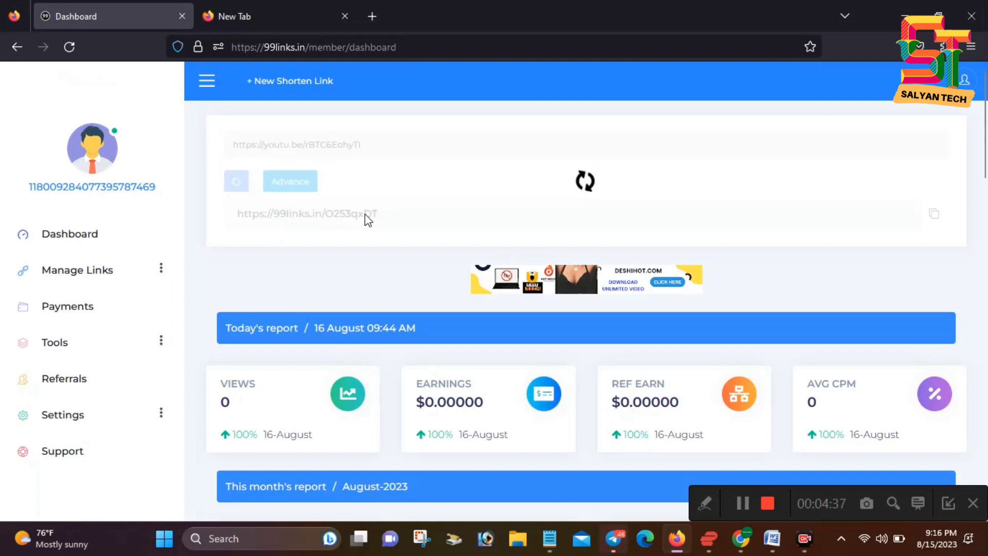
{"action": "left_click", "coordinate": [935, 214]}
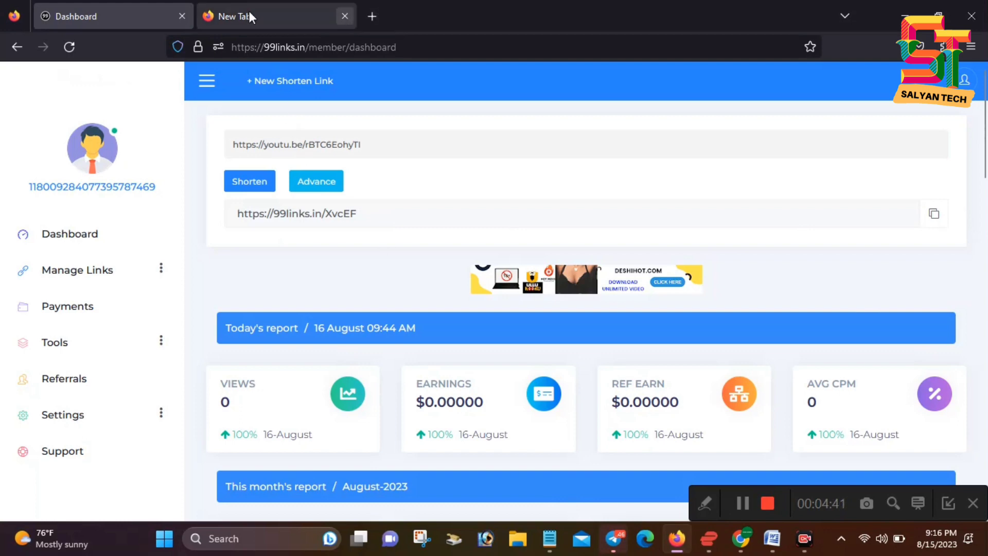
Step: Load the copied short link in the second browser tab to test it
{"action": "left_click", "coordinate": [287, 14]}
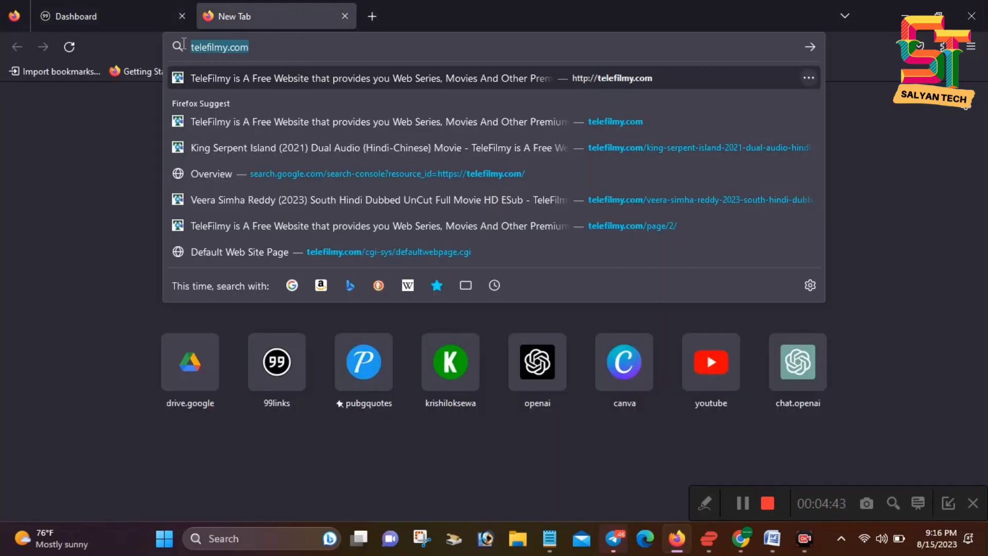
{"action": "key", "text": "ctrl+v"}
{"action": "key", "text": "Return"}
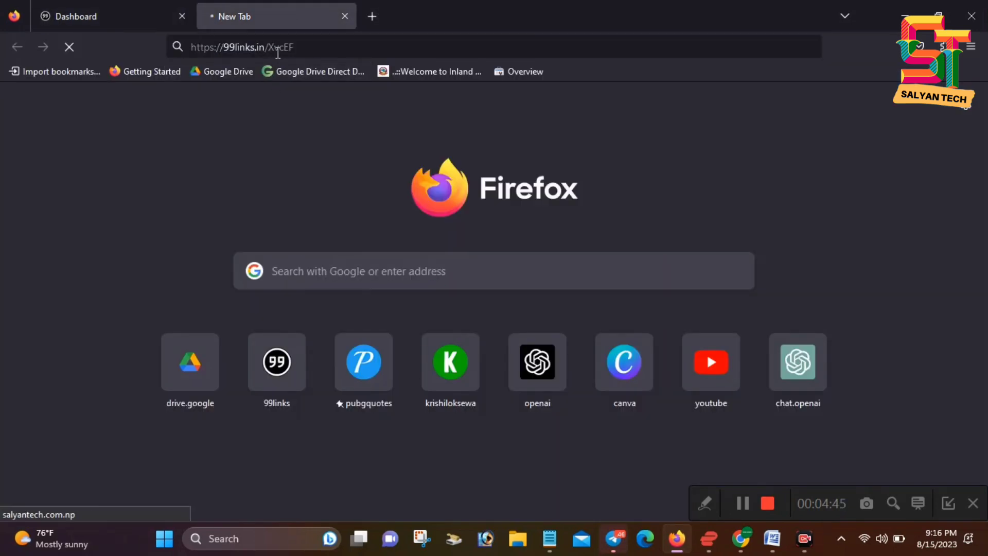